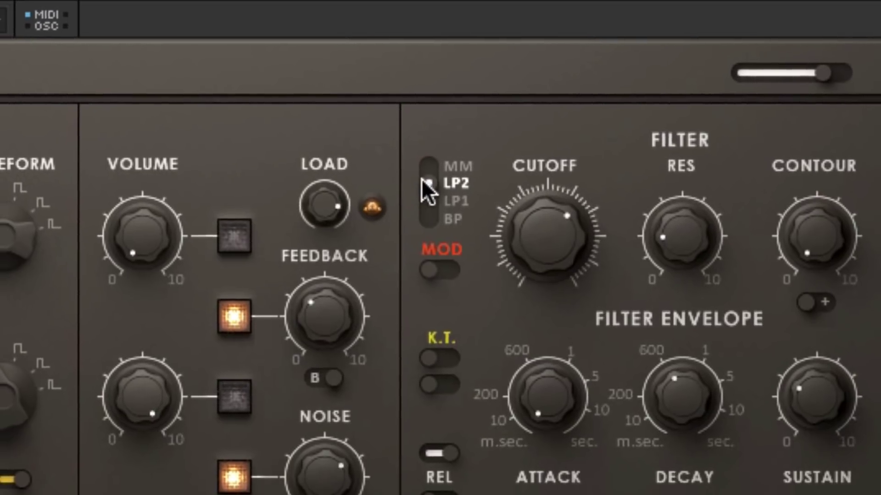
Step: Try the filter in BP mode
left_click_drag(432, 195, 432, 280)
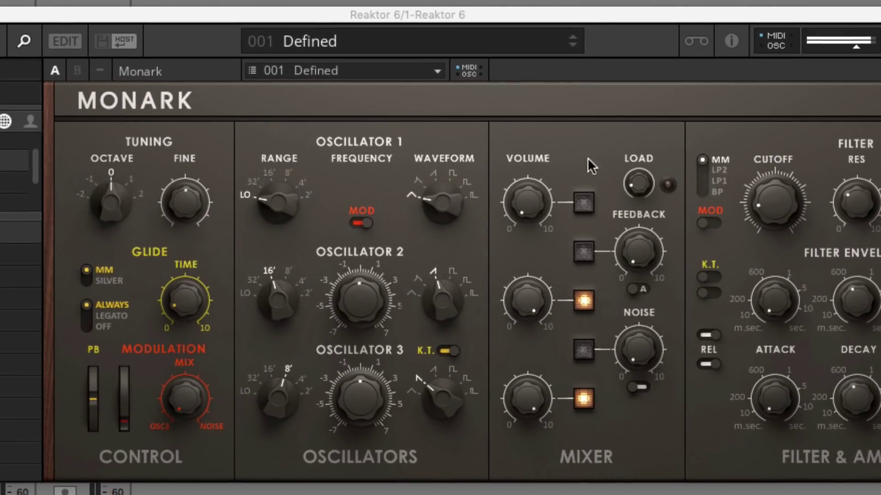
Step: Turn off oscillators 2 and 3 in the mixer, enable noise and raise its level past halfway
left_click(586, 299)
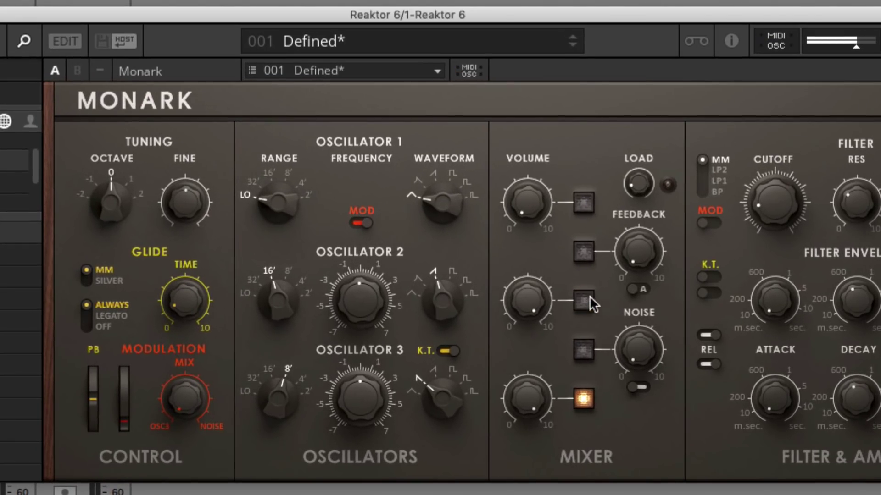
left_click(587, 397)
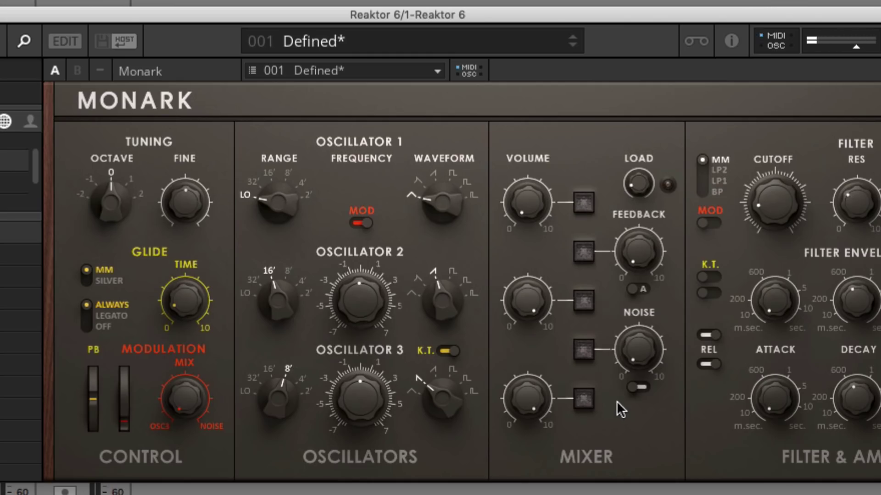
left_click(592, 351)
left_click_drag(641, 349, 663, 171)
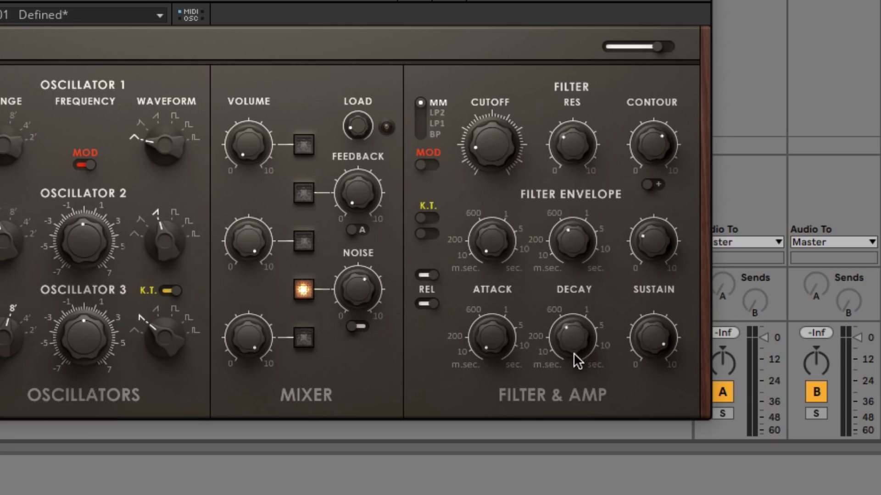
Step: Give the amp envelope a short decay and zero sustain, and switch its release off
left_click_drag(572, 368, 571, 377)
left_click_drag(649, 358, 640, 486)
left_click_drag(579, 329, 582, 326)
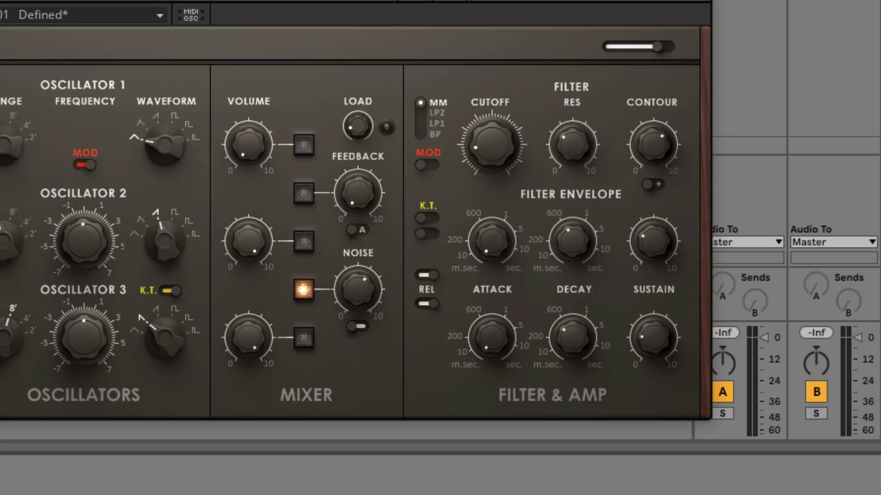
left_click_drag(653, 344, 665, 435)
left_click(434, 303)
Step: Turn down the filter contour and sweep the cutoff up and back down over the noise
left_click_drag(658, 154, 630, 315)
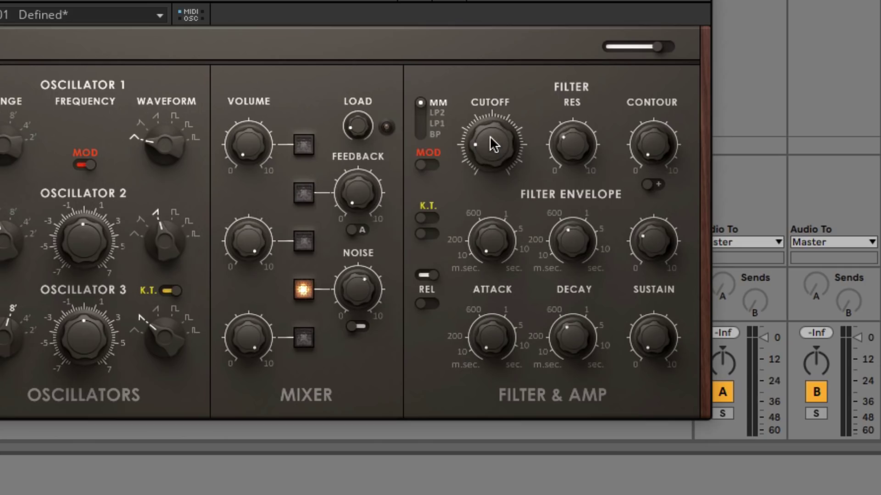
left_click_drag(488, 117, 542, 0)
left_click_drag(496, 136, 467, 276)
Step: Switch the filter to BP mode, raise the cutoff and lower the resonance slightly
left_click_drag(416, 106, 413, 136)
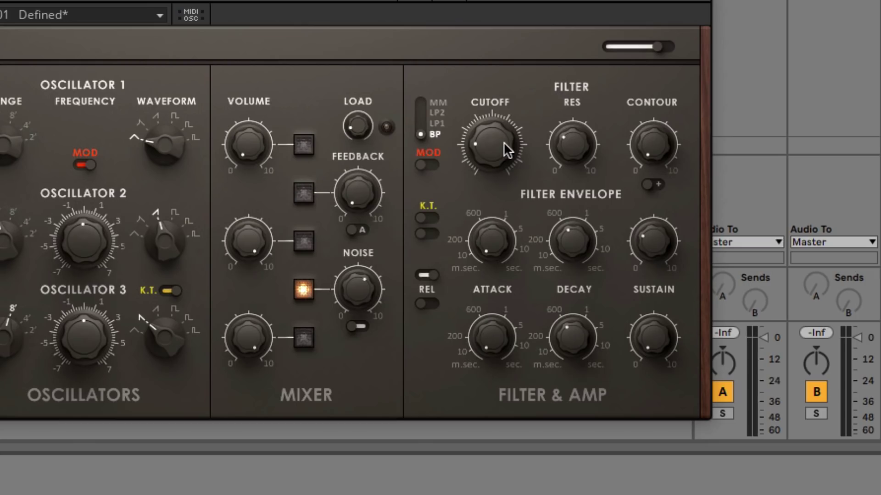
left_click_drag(500, 136, 533, 0)
left_click_drag(575, 124, 580, 143)
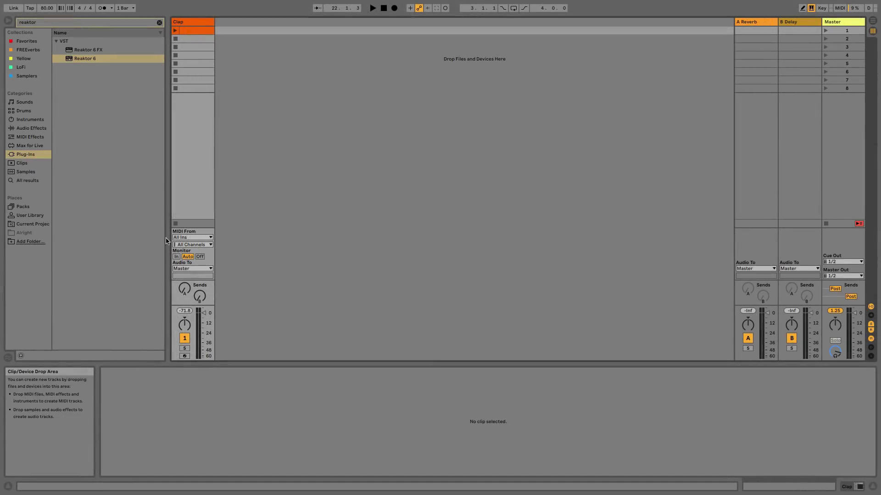
Step: Duplicate the Clap track with its MIDI clip and open Reaktor 6 for the copy
left_click(196, 22)
key("ctrl+d")
key("space")
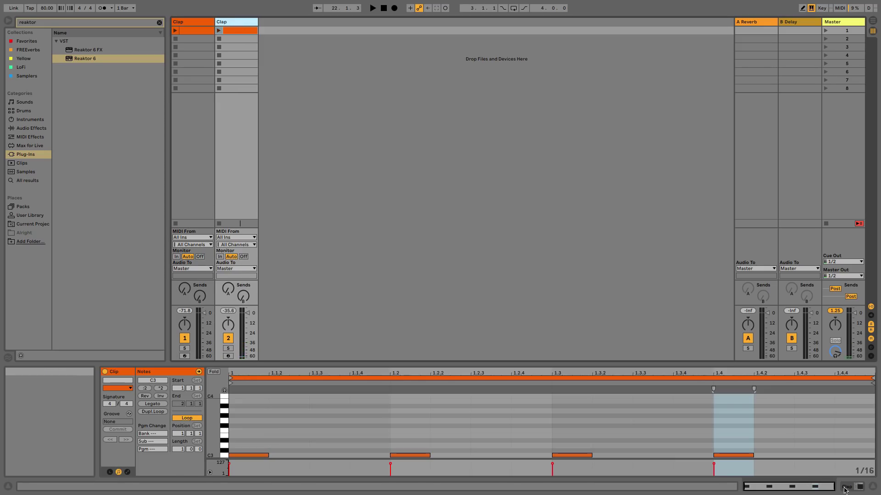
double_click(85, 58)
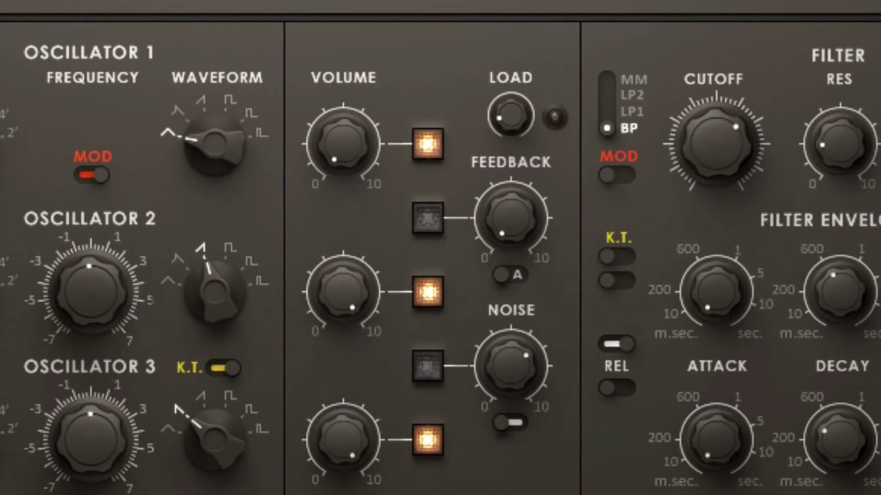
Step: Enable feedback in the mixer and try its level from fully down to high in mode A
left_click(433, 226)
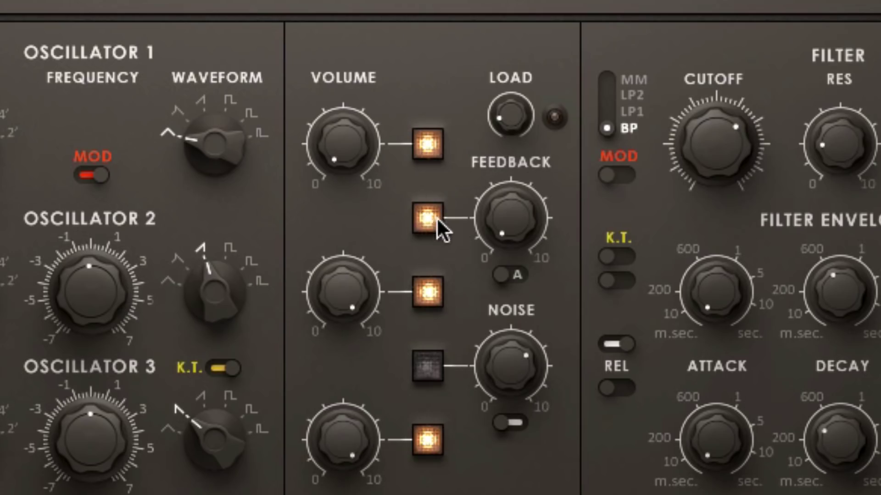
left_click_drag(498, 213, 535, 494)
left_click(502, 277)
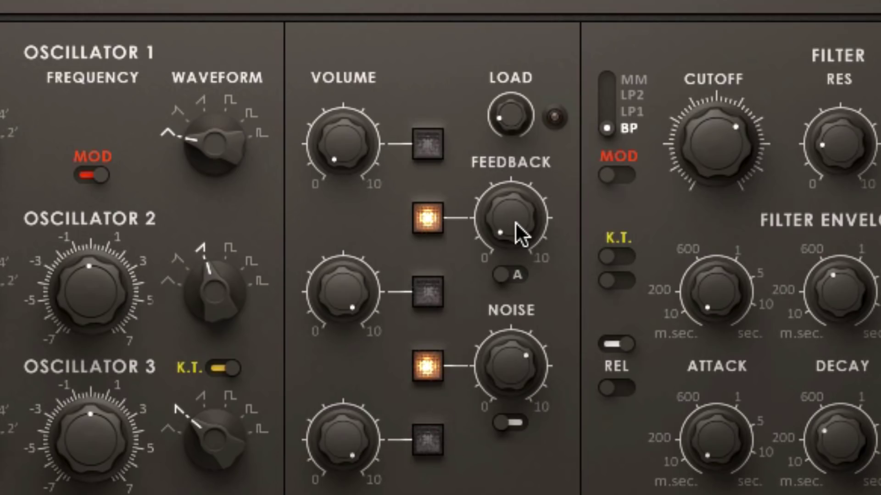
left_click_drag(516, 222, 541, 18)
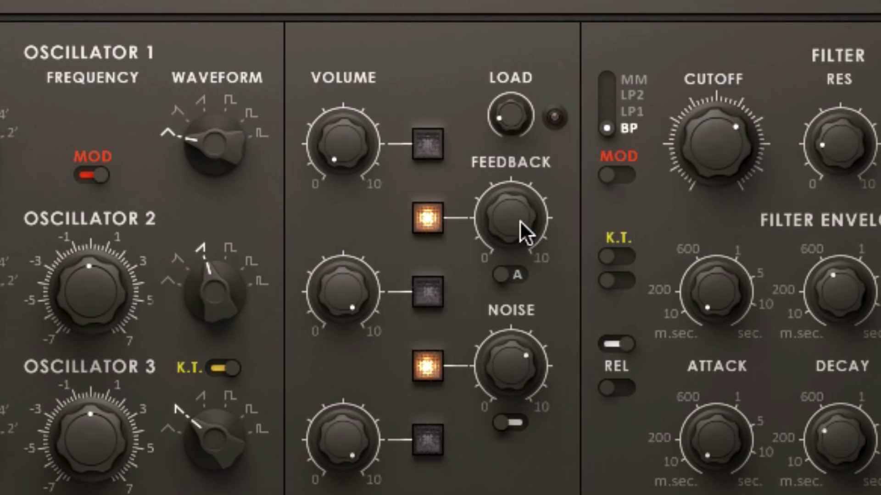
Step: Switch the feedback to mode B, reduce its level to about a third and turn up the load
left_click(509, 274)
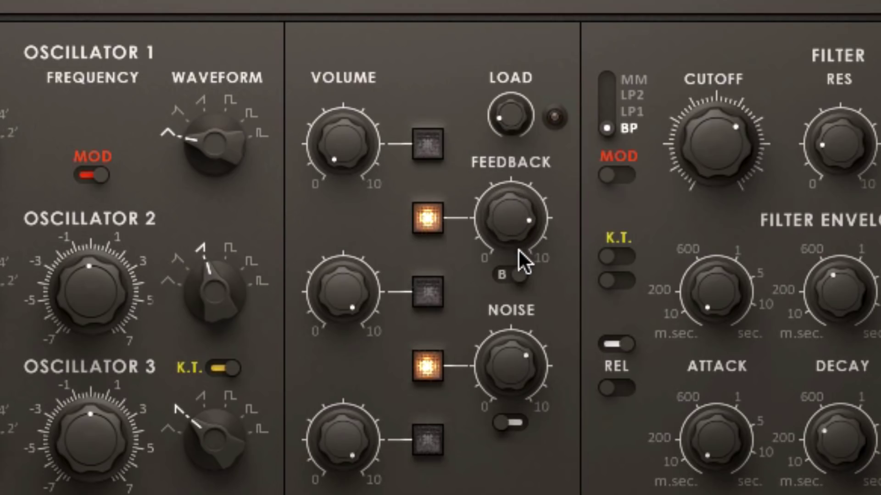
left_click_drag(518, 249, 506, 439)
left_click_drag(509, 130, 505, 0)
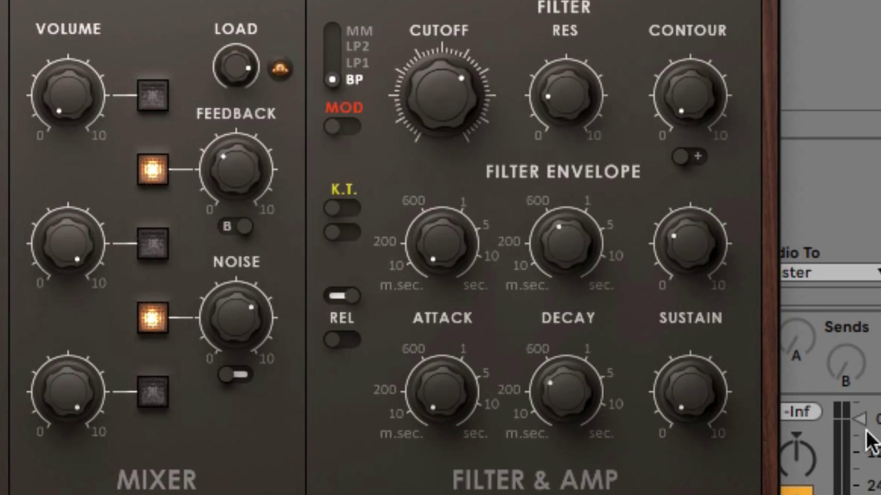
Step: Raise the amp sustain to about 5 and switch the filter to LP2, adjusting its cutoff
left_click_drag(692, 392, 690, 197)
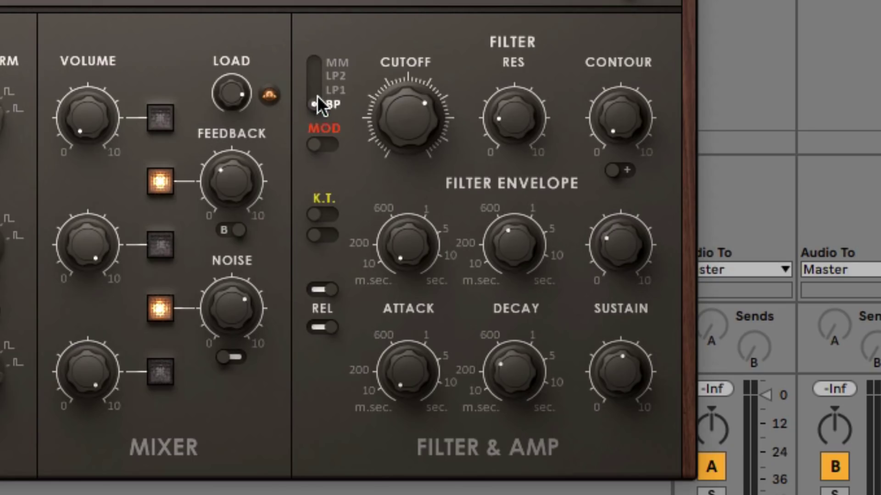
left_click_drag(315, 81, 316, 59)
left_click(318, 72)
left_click_drag(389, 96, 395, 142)
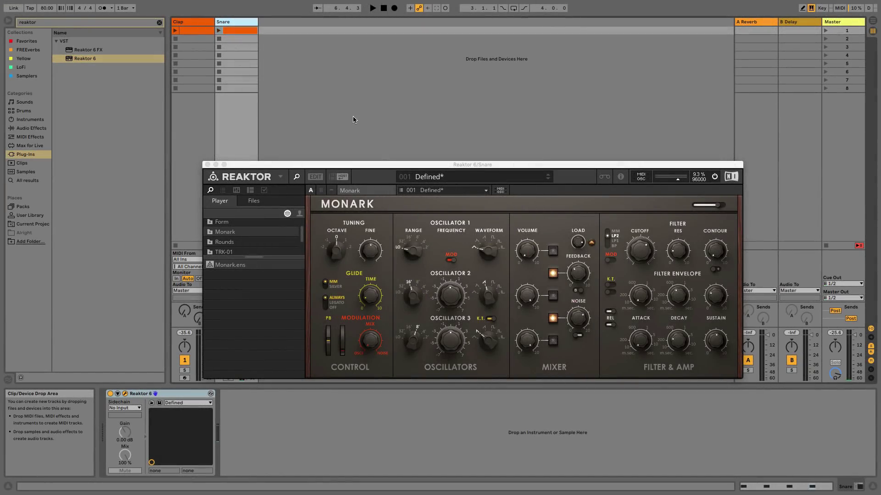
Step: Duplicate the Snare track and rename the copy Hi-hats
key("super+d")
key("super+r")
type("Hi-hats")
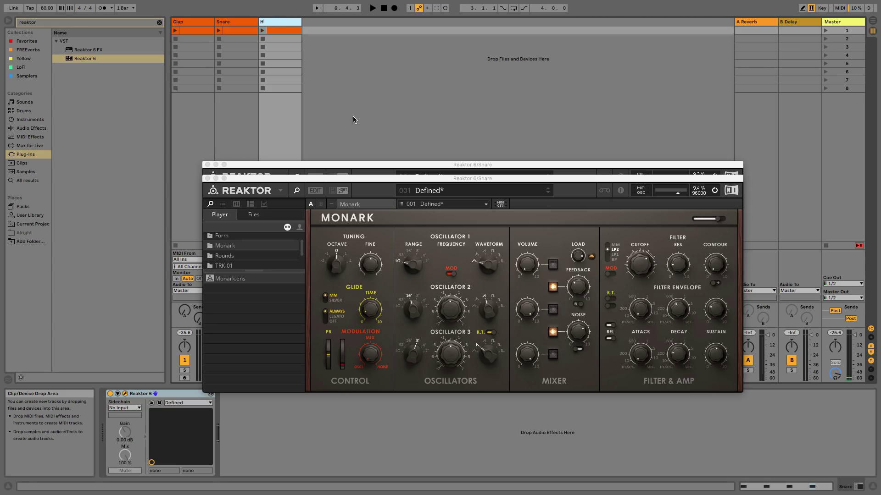
key("Return")
Step: Fill the Hi-hats clip with C3 sixteenth notes across the whole bar and launch the clip
mouse_move(255, 429)
left_mouse_down()
mouse_move(610, 433)
mouse_move(853, 454)
left_mouse_up()
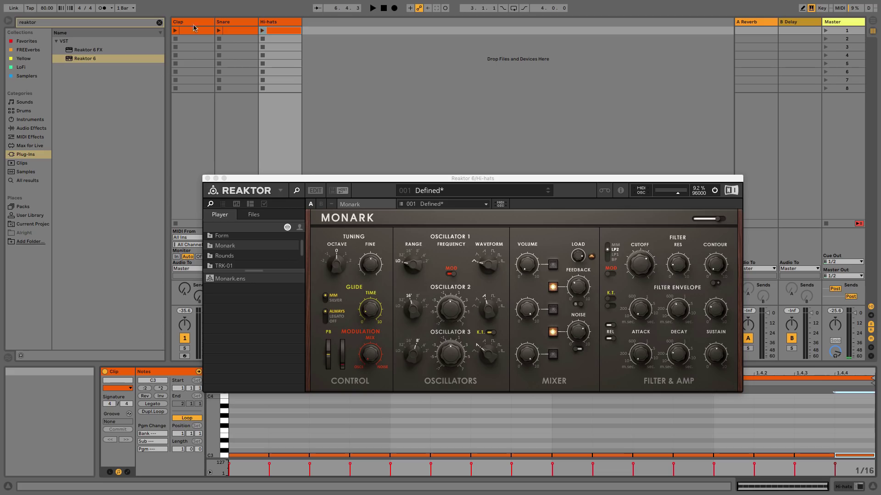
left_click(263, 30)
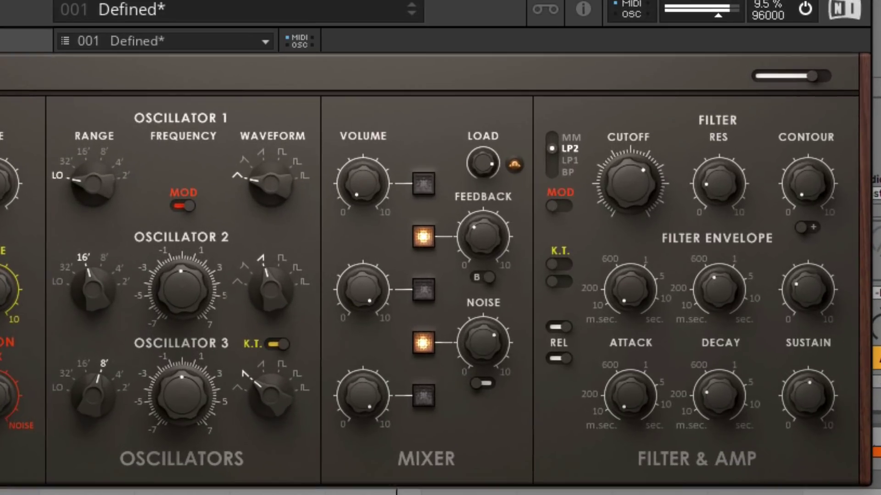
Step: Switch off the amp release, lower the amp sustain to a low level and shorten the decay slightly
left_click(562, 358)
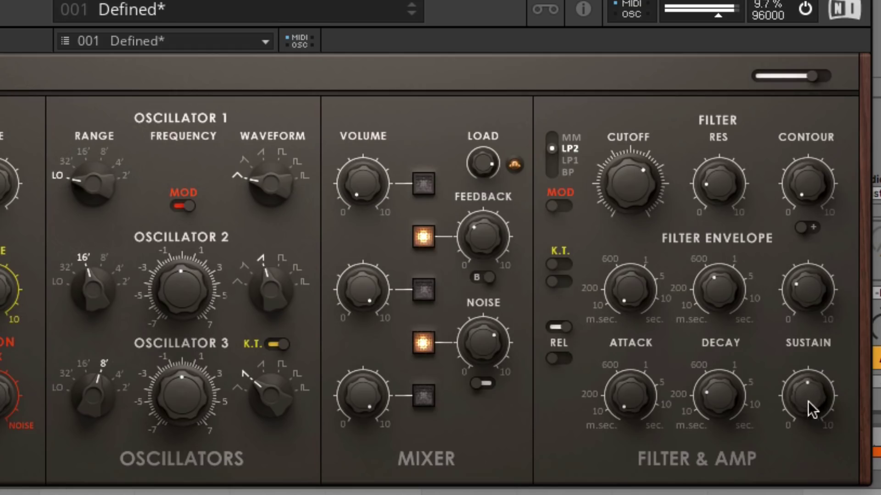
left_click_drag(808, 401, 788, 484)
mouse_move(732, 400)
left_mouse_down()
mouse_move(734, 391)
mouse_move(731, 408)
left_mouse_up()
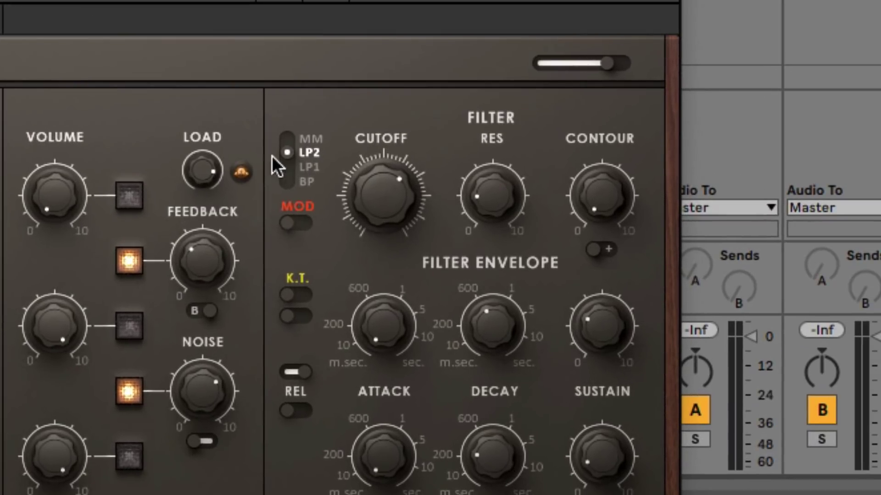
Step: Switch the hi-hat filter to BP with the cutoff near maximum and fine-tune the amp decay
left_click_drag(284, 153, 288, 236)
left_click_drag(369, 198, 392, 73)
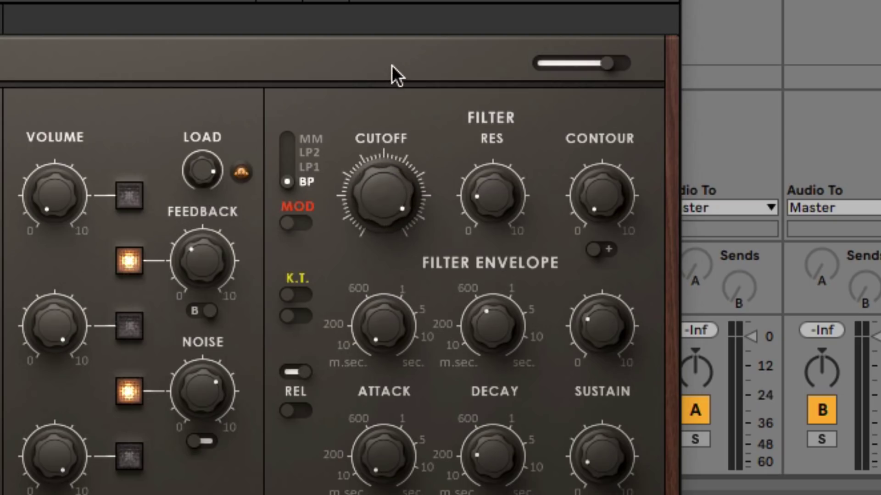
left_click_drag(501, 469, 497, 482)
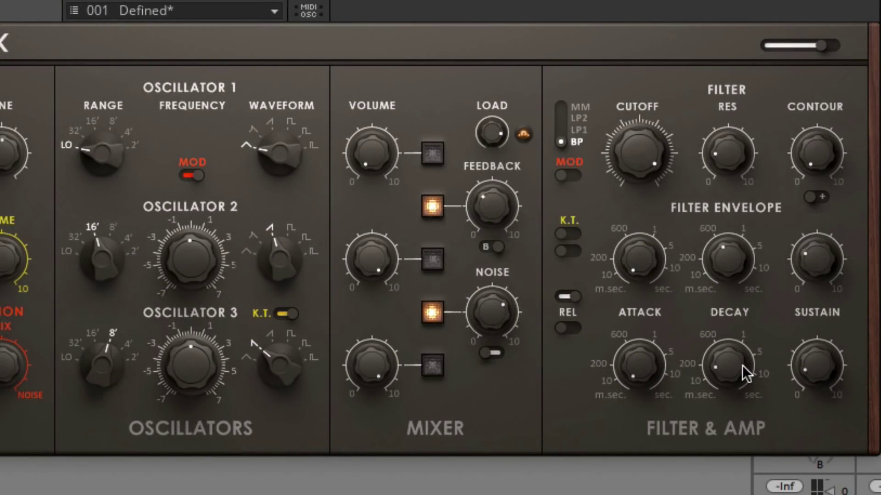
left_click_drag(742, 366, 752, 323)
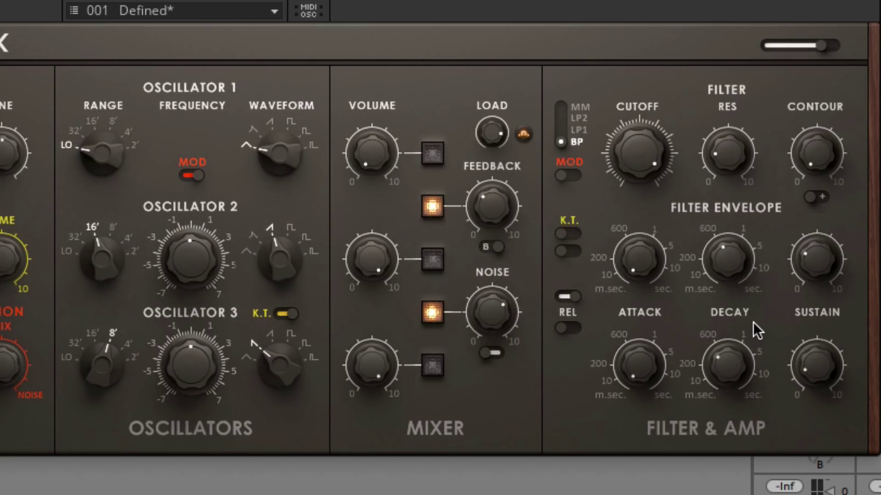
Step: Raise the hi-hat filter's resonance and bring its cutoff down
left_click_drag(726, 161, 732, 84)
left_click_drag(722, 112, 722, 92)
left_click_drag(628, 147, 637, 216)
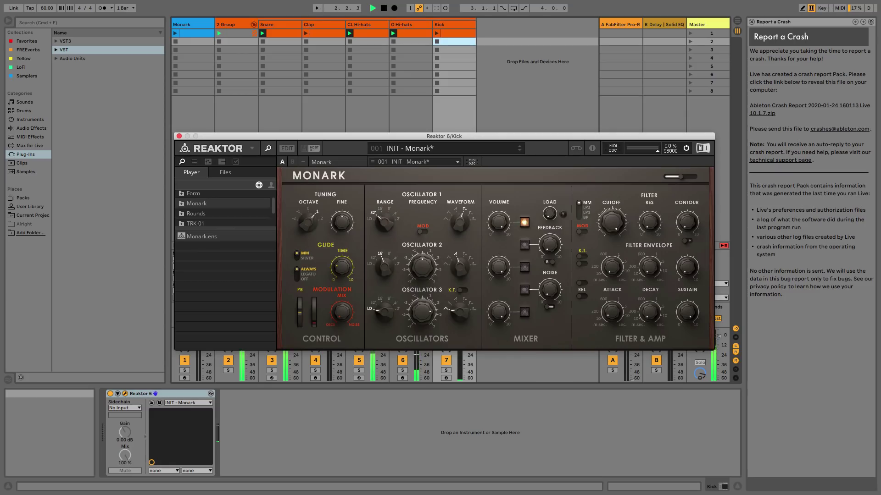
Step: Launch the Kick clip and lower oscillator 1's mixer volume to about 2.5
left_click(438, 34)
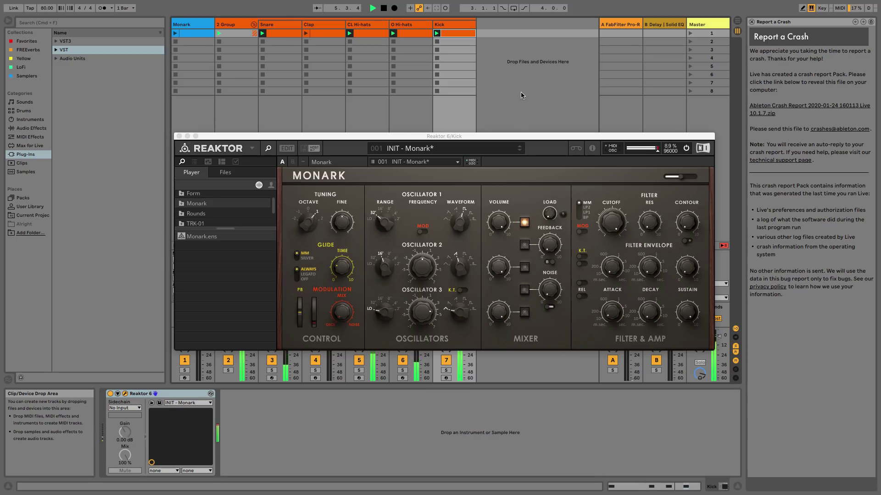
left_click(500, 230)
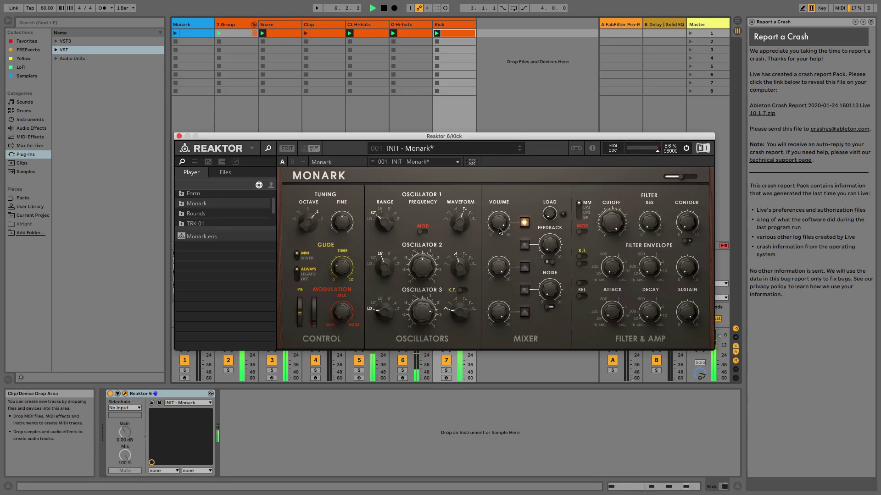
left_click_drag(500, 231, 502, 306)
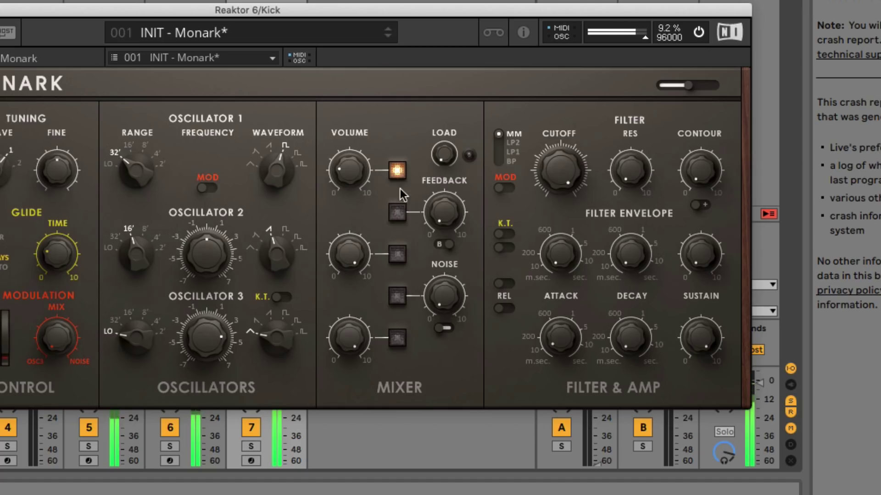
Step: Turn off oscillator 1 in the mixer and raise the filter resonance to near maximum
left_click(400, 173)
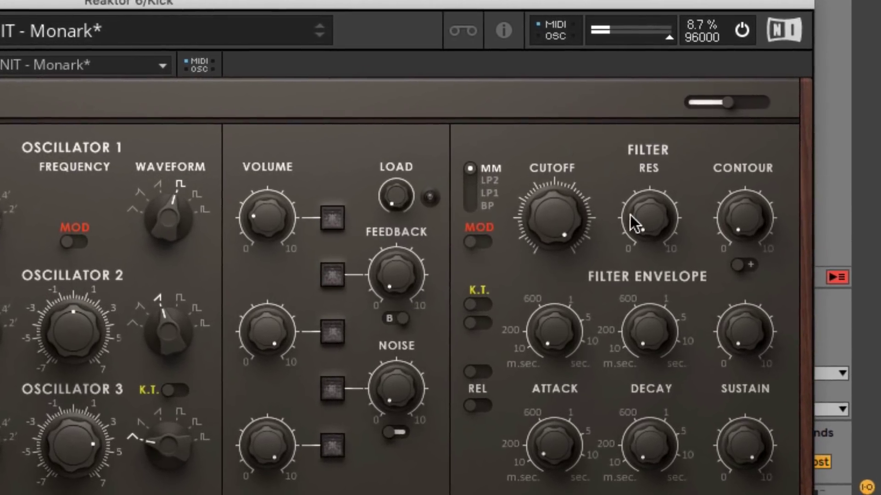
left_click_drag(635, 225, 641, 81)
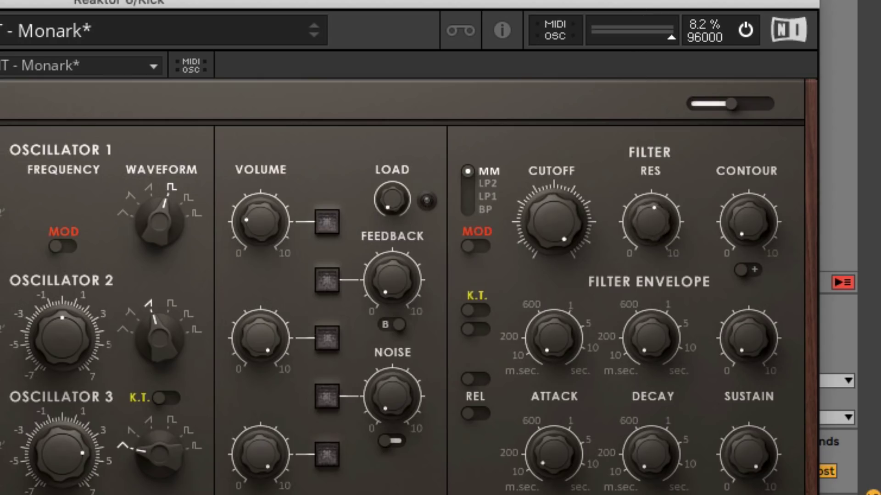
left_click_drag(642, 209, 641, 184)
Step: Lower the kick's filter cutoff and raise the contour to about 5
left_click_drag(544, 224, 571, 491)
left_click_drag(552, 206, 546, 220)
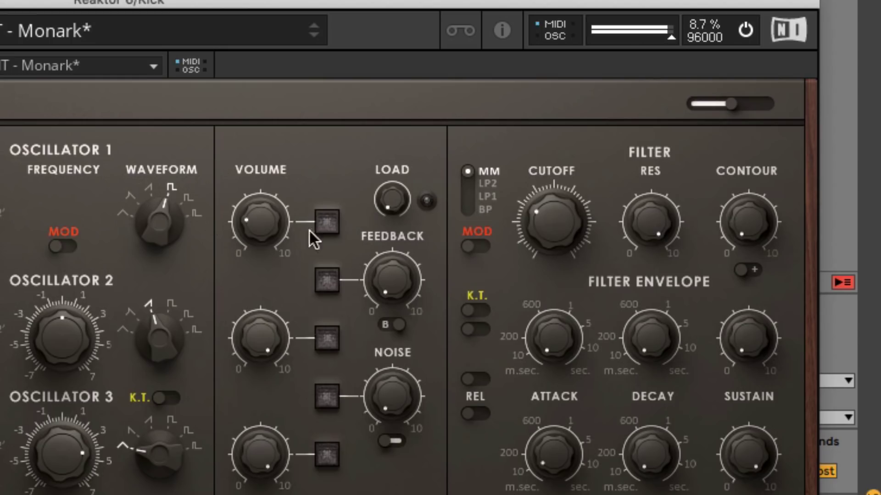
left_click_drag(757, 215, 760, 81)
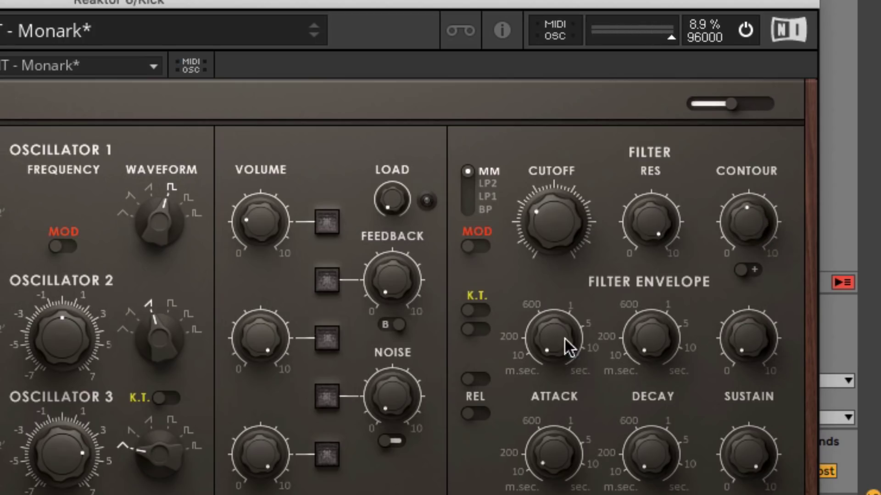
Step: Set the filter envelope's attack and decay between 200 and 600 ms and turn the cutoff down to near minimum
left_click_drag(565, 339, 568, 237)
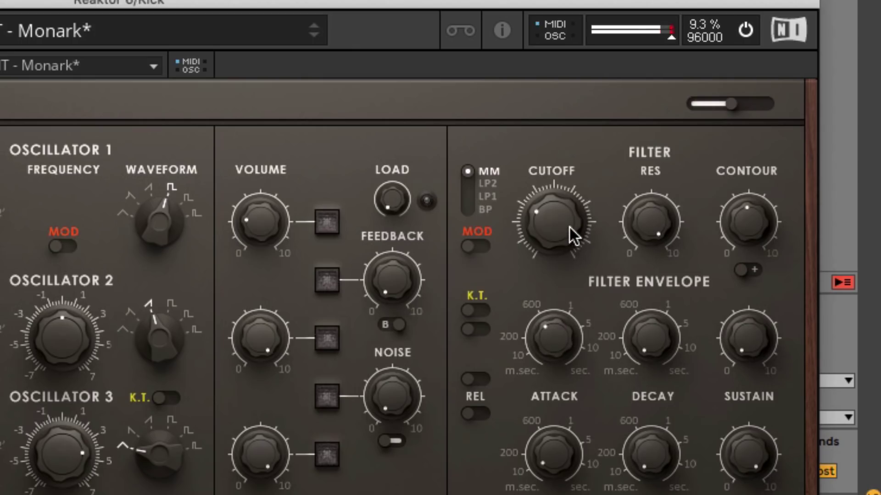
left_click_drag(655, 333, 660, 245)
left_click_drag(567, 226, 582, 322)
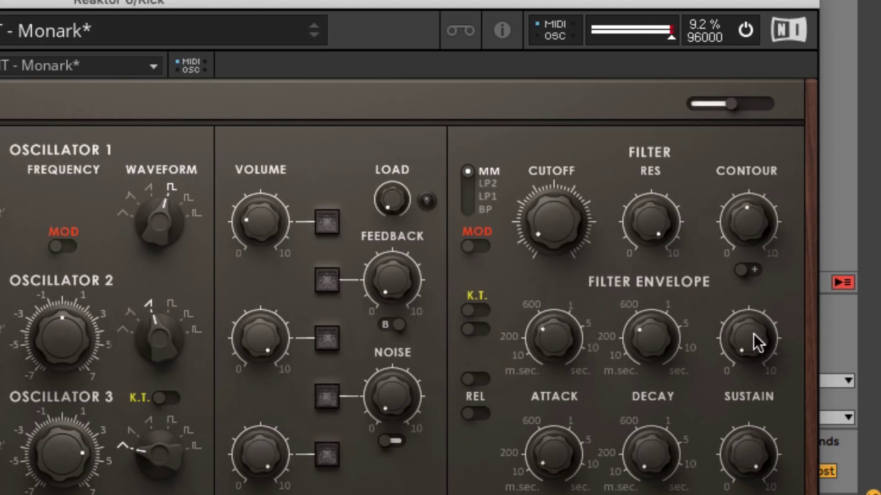
Step: Shape the kick's filter envelope with attack at minimum, decay between 200 and 600 ms and sustain at about 1
left_click_drag(753, 335, 763, 171)
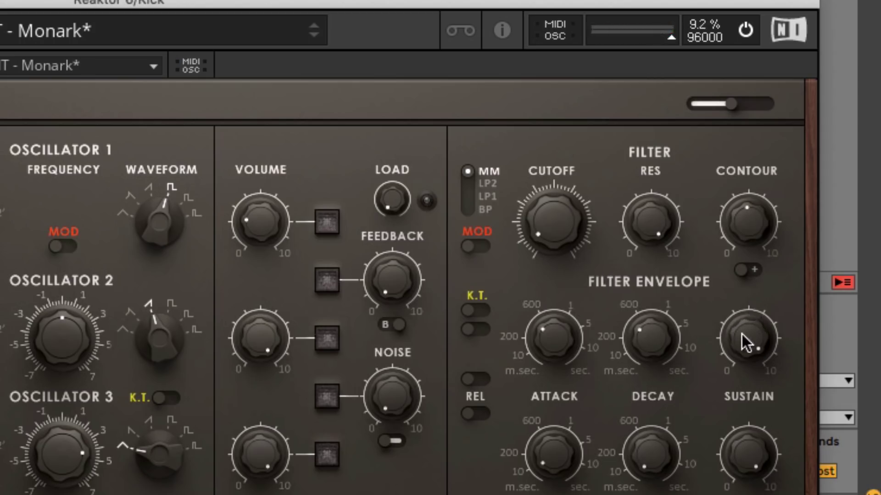
left_click_drag(742, 332, 712, 494)
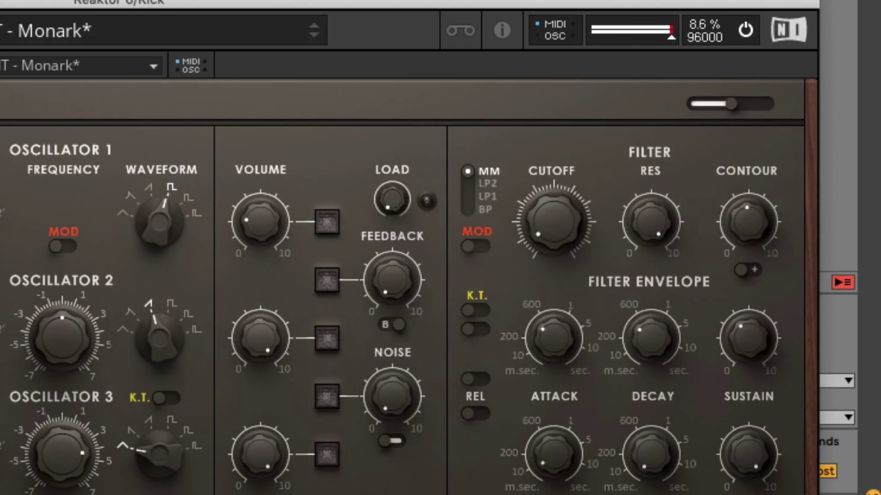
left_click_drag(756, 352, 744, 494)
left_click_drag(550, 368, 572, 452)
left_click_drag(647, 352, 645, 343)
left_click_drag(736, 343, 745, 299)
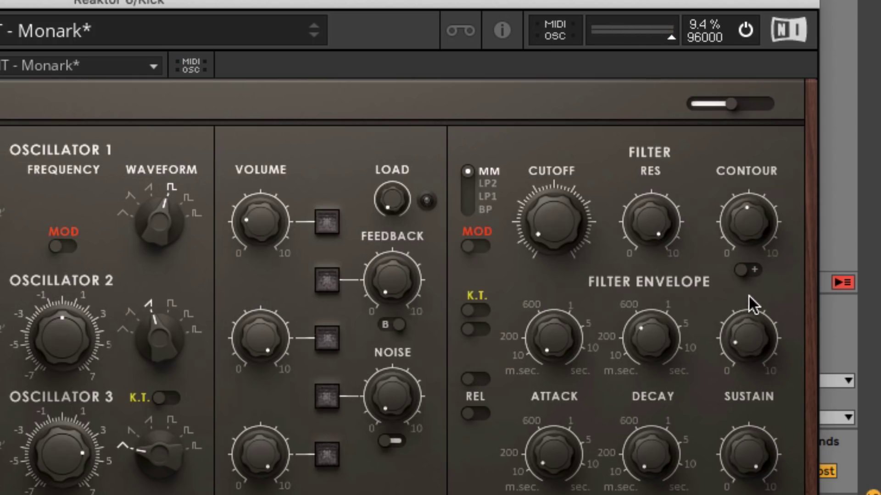
Step: Keep the kick's cutoff near minimum while lowering the filter envelope sustain to zero and the contour to about 4
left_click_drag(560, 227, 567, 247)
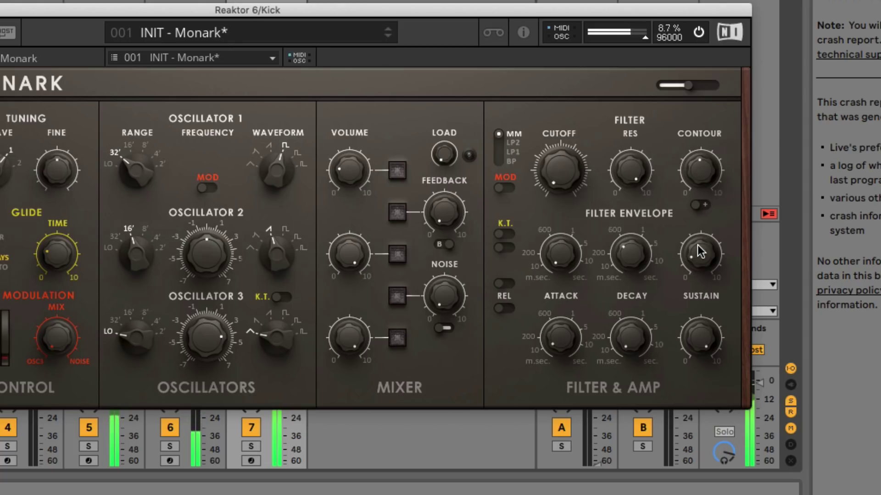
left_click_drag(702, 255, 697, 289)
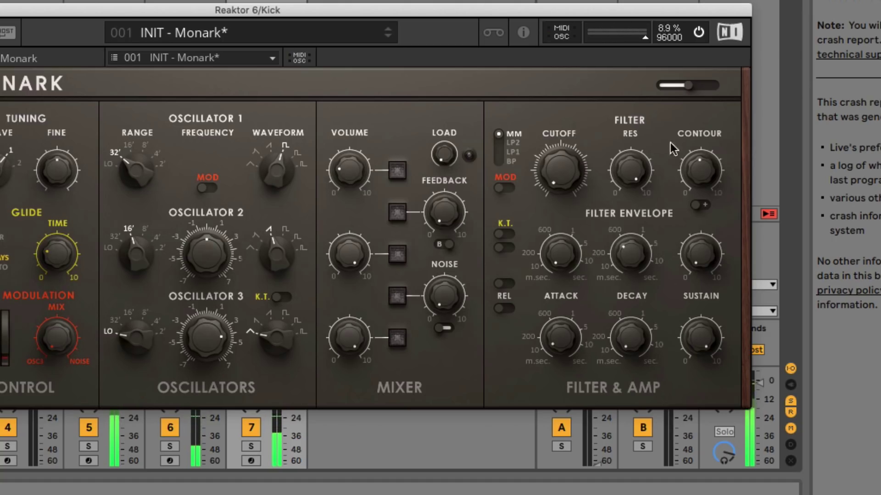
left_click_drag(700, 173, 695, 195)
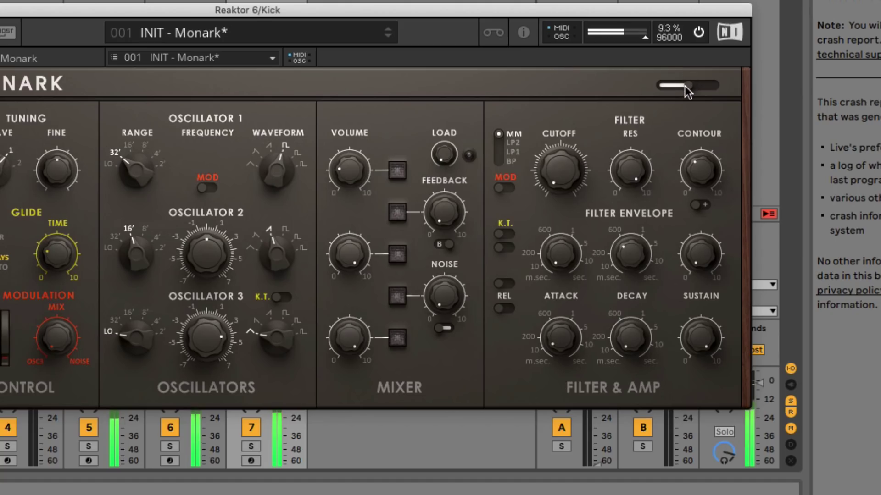
Step: Raise Monark's output level to maximum and check the B view's settings page before returning to the A view
left_click_drag(685, 86, 728, 79)
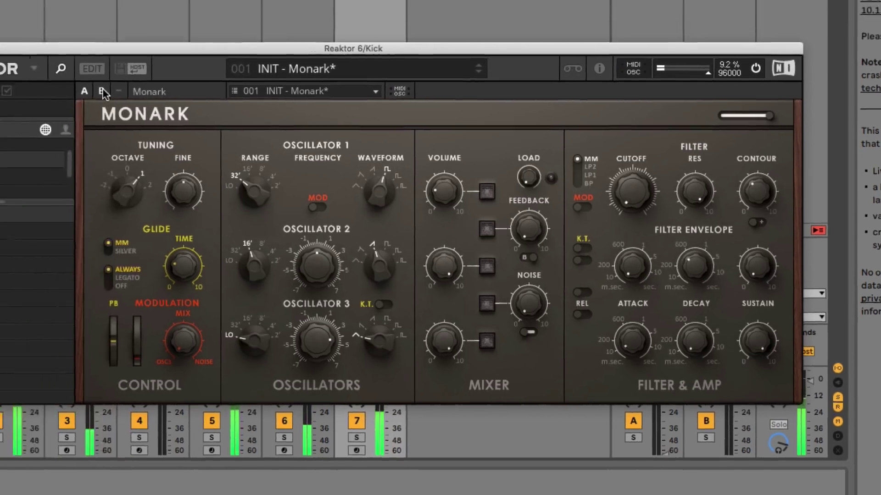
left_click(0, 59)
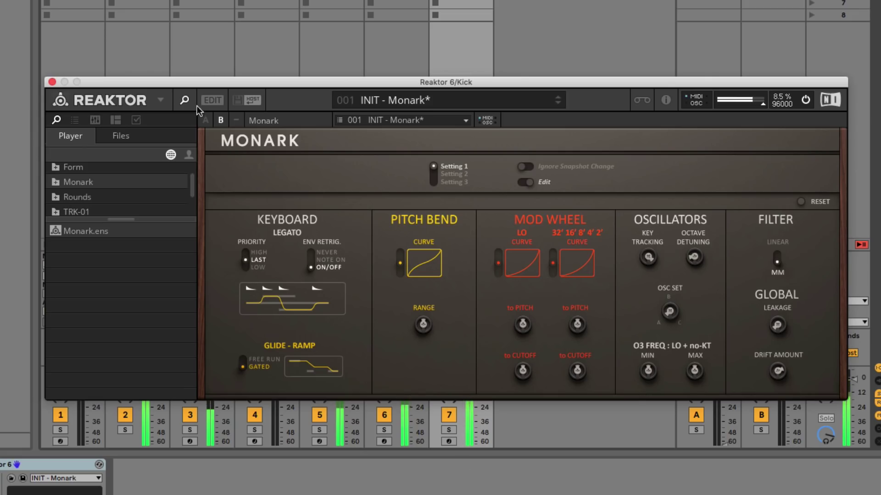
left_click(205, 121)
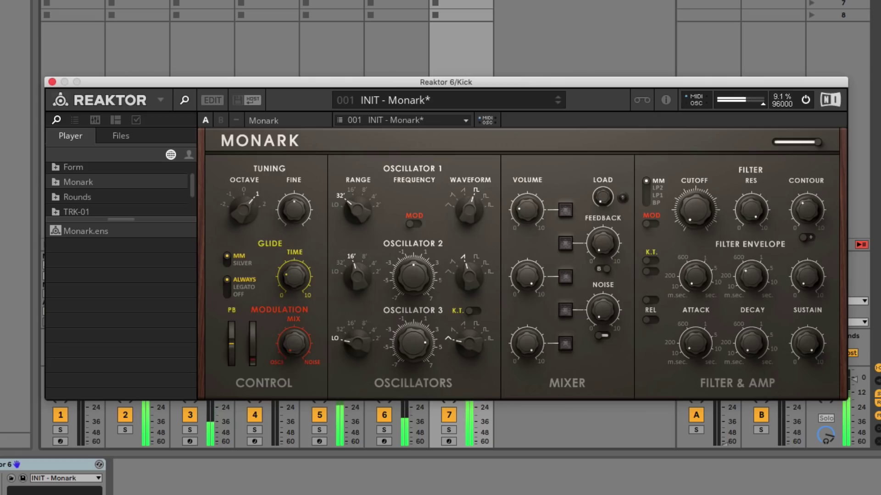
Step: Enable feedback in the kick's mixer, trying its A and B modes, and lower the output level to about a third
left_click(603, 269)
left_click(565, 244)
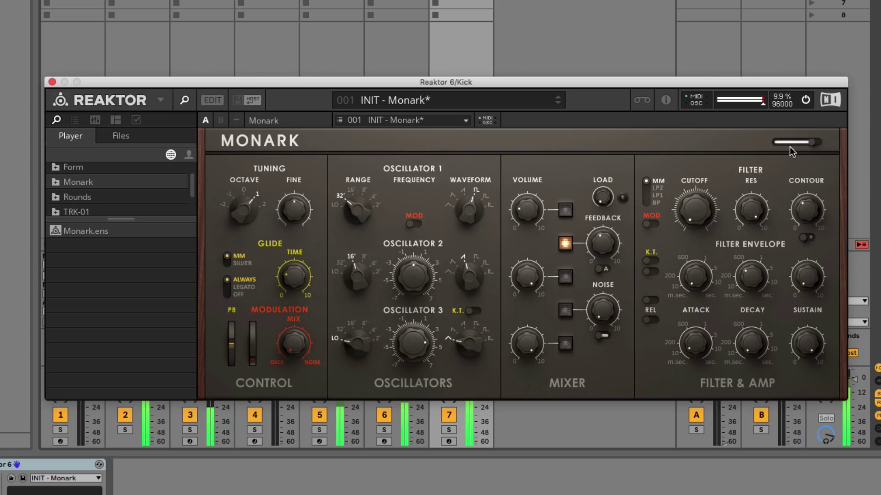
left_click_drag(766, 155, 710, 161)
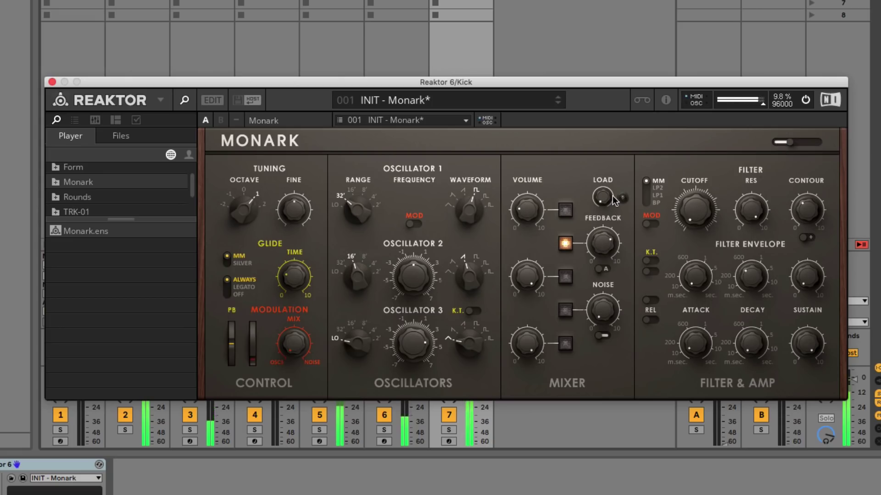
left_click(602, 269)
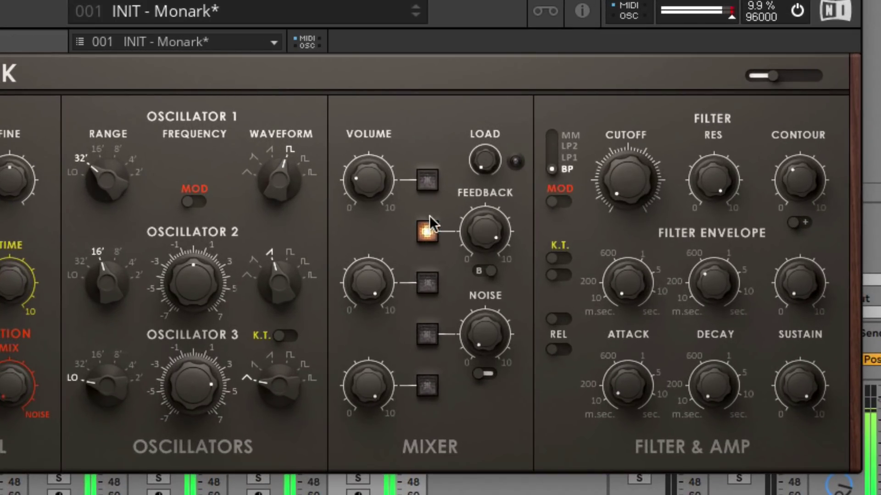
Step: On the toms' Monark, turn off mixer feedback, raise the cutoff slightly and enable both filter key-tracking switches
left_click(427, 232)
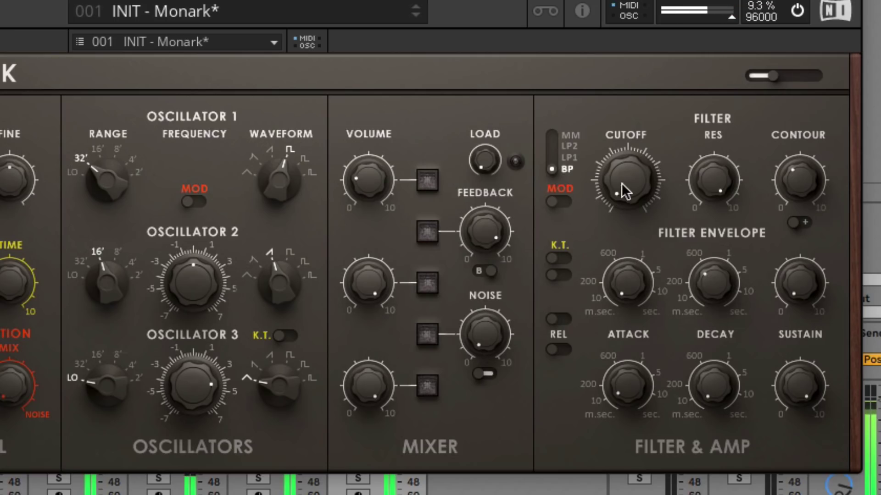
left_click_drag(627, 157, 632, 144)
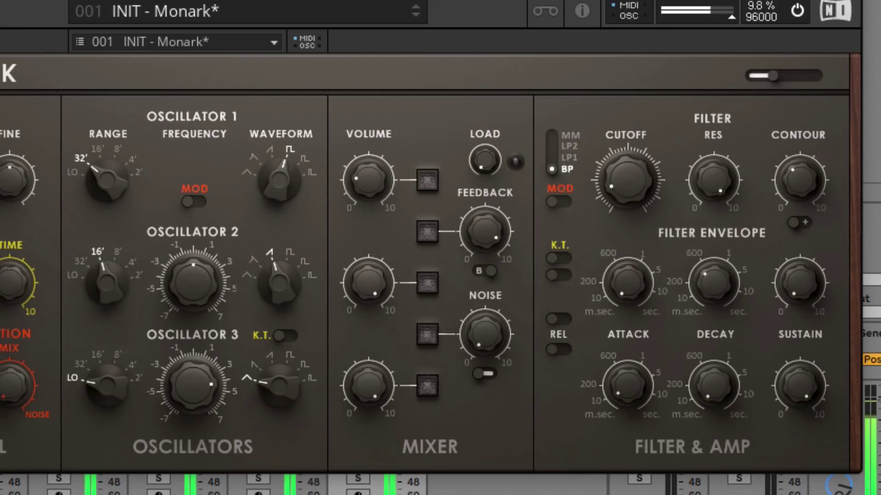
left_click(559, 272)
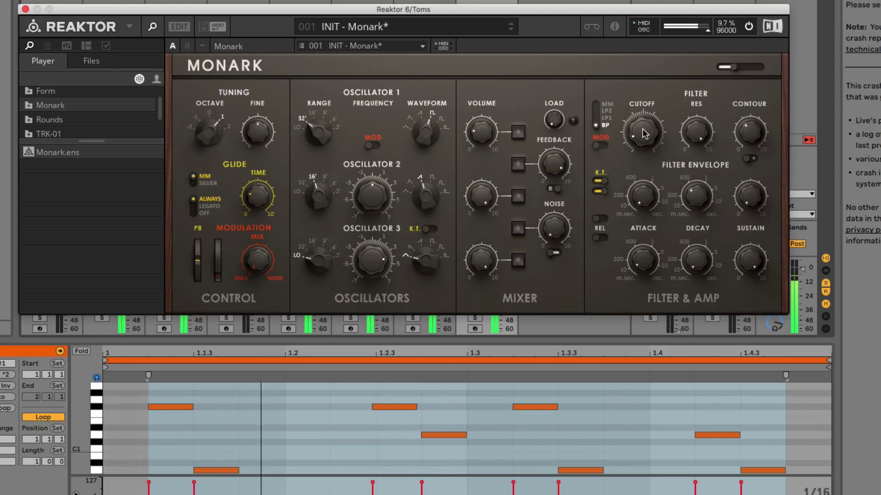
Step: Fine-tune the toms' filter cutoff near minimum and change the filter mode from BP to LP2
left_click_drag(643, 129, 646, 140)
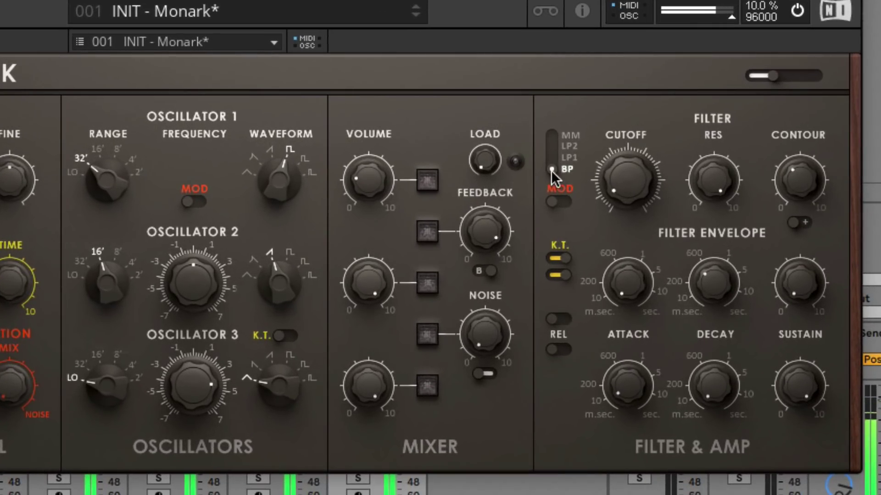
left_click_drag(551, 169, 553, 139)
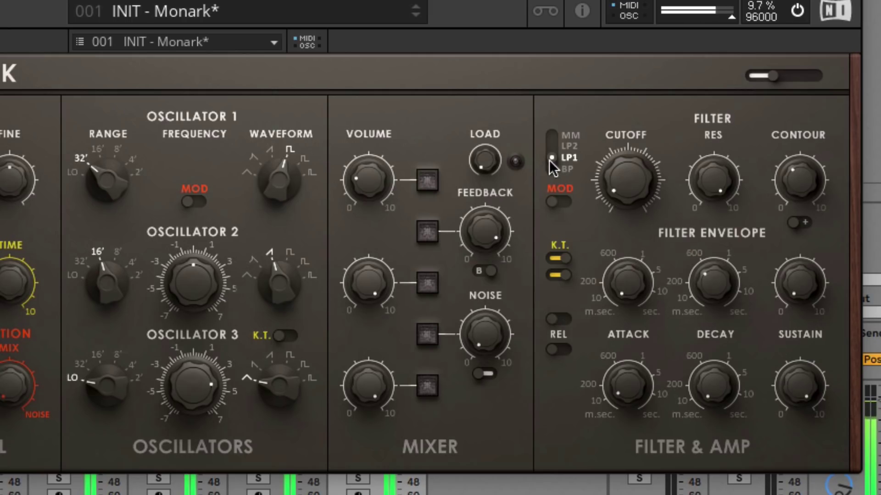
left_click_drag(553, 143, 555, 116)
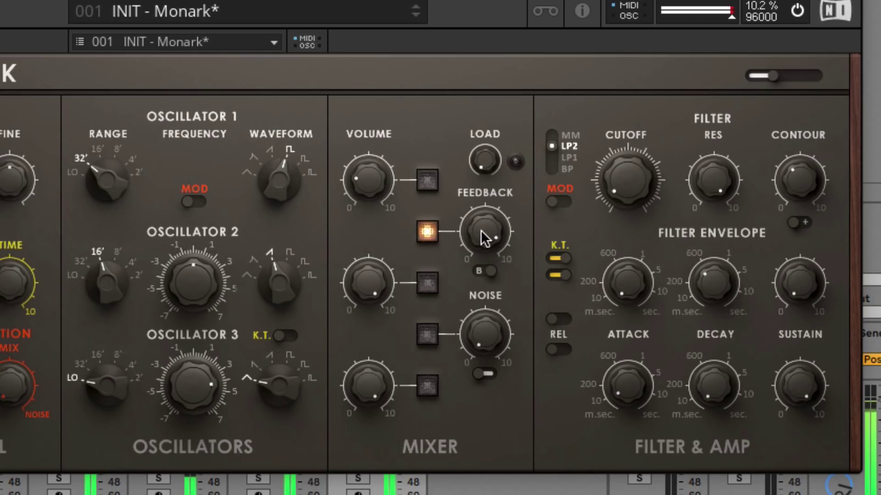
Step: Set the toms' feedback to about 8 and blend in noise at about 3 in the mixer
left_click_drag(481, 230, 489, 279)
left_click_drag(477, 333, 557, 261)
Step: Lengthen the toms' amp envelope decay and raise the mixer noise level, trying its noise colour switch
left_click_drag(700, 376, 722, 307)
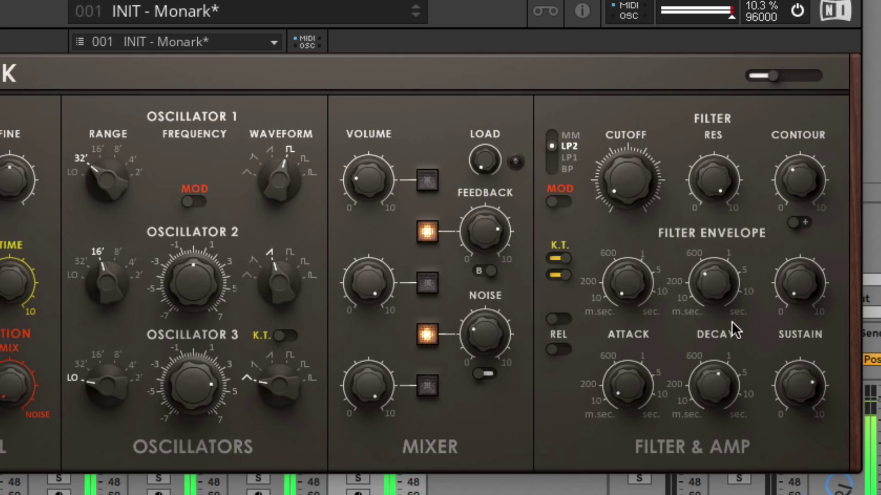
left_click_drag(740, 297, 751, 268)
left_click_drag(485, 337, 495, 252)
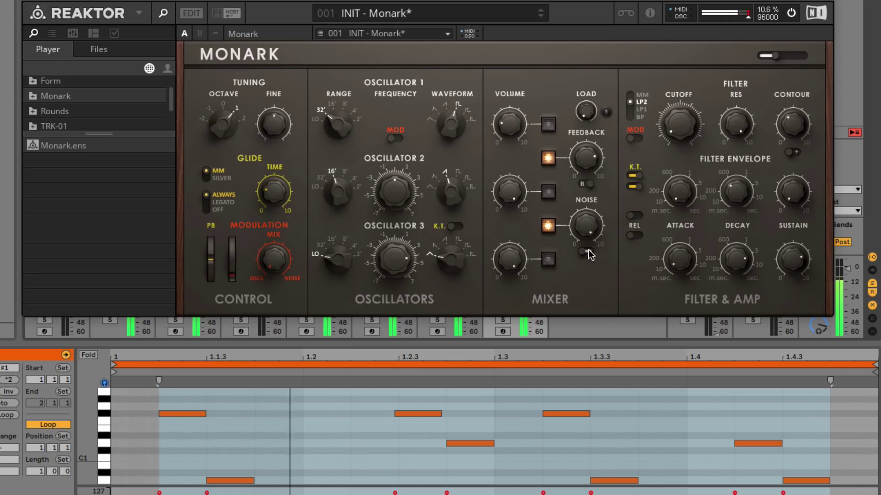
left_click(585, 252)
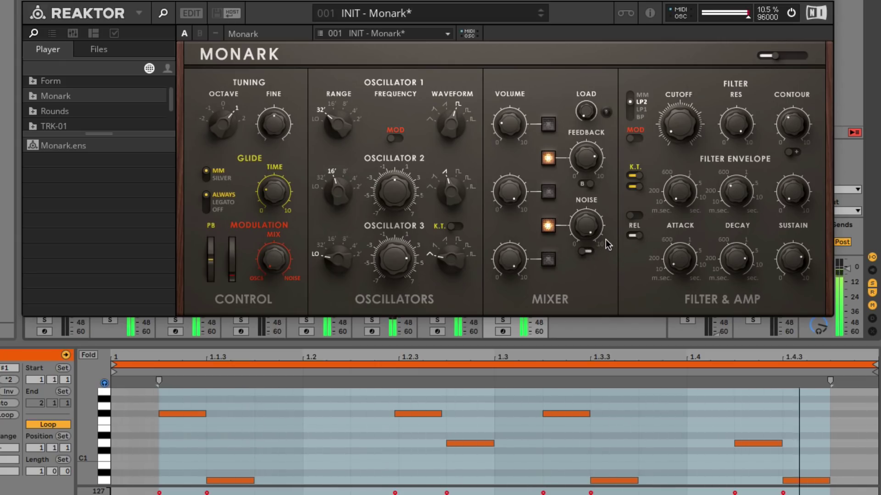